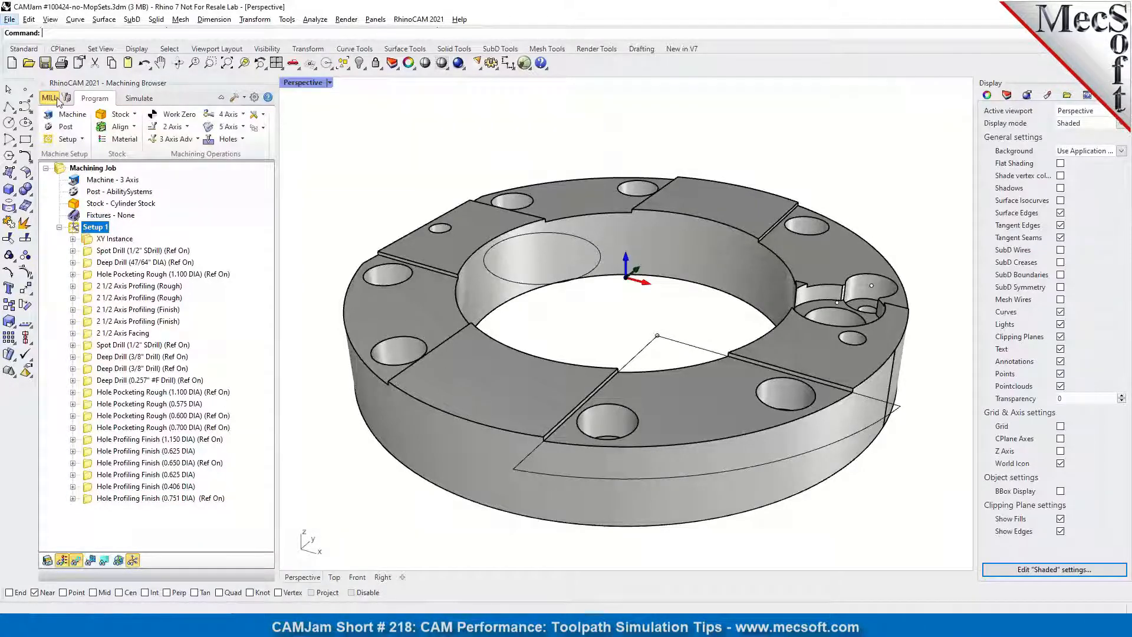
Open 3Axis_Core-3Axis-MOps.3dm without saving the current file, and load the CAM preferences stored in it.
click(10, 19)
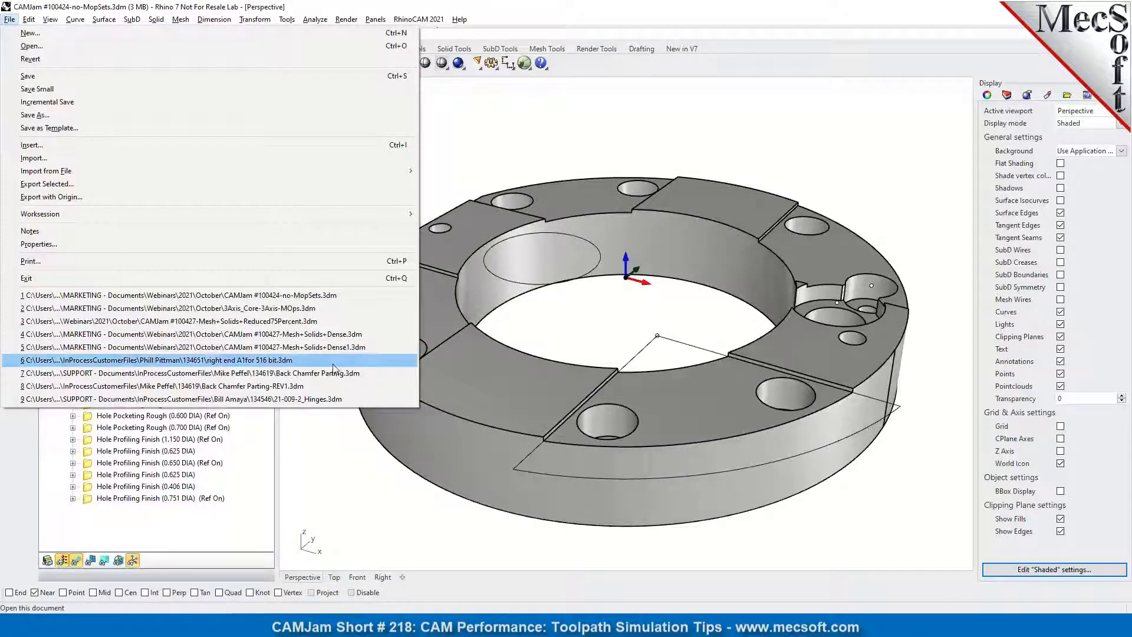
click(291, 309)
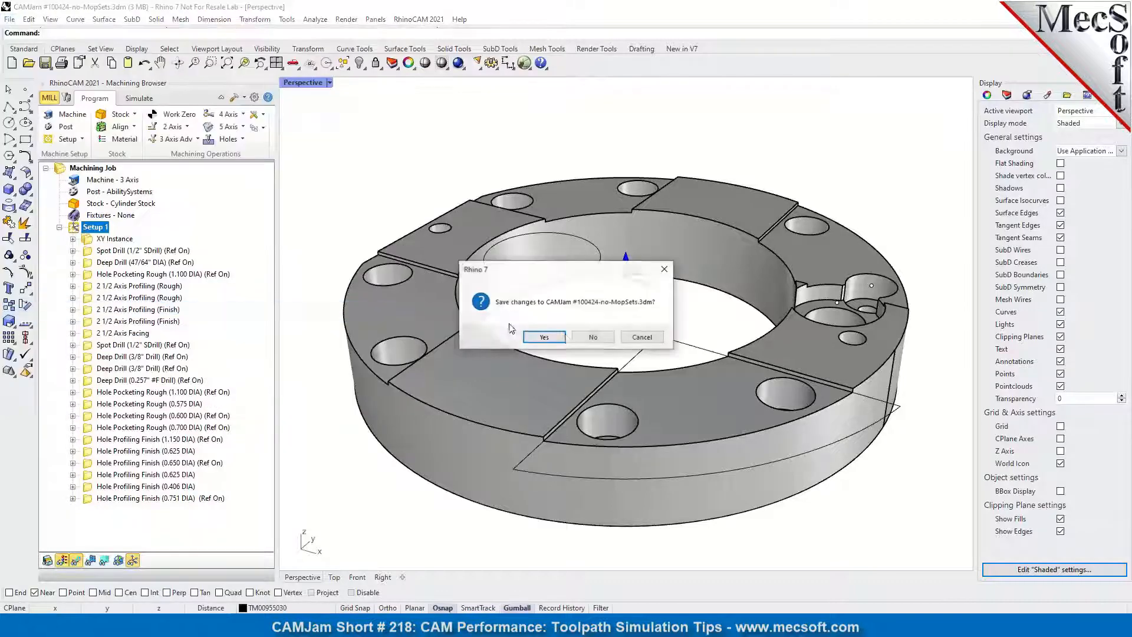
click(593, 336)
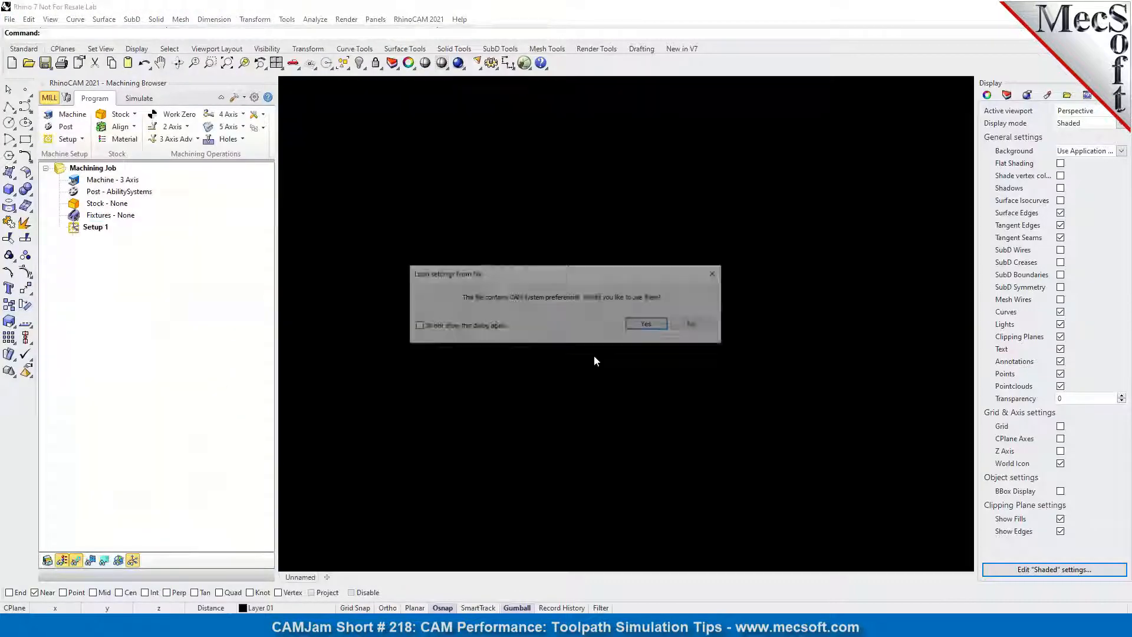
click(649, 326)
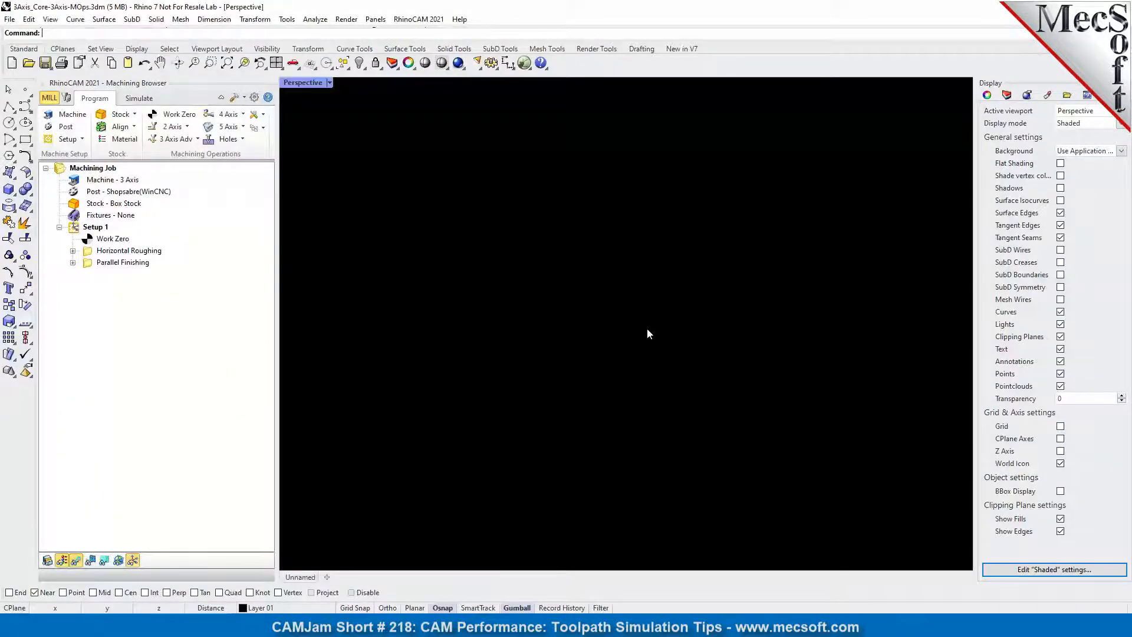
scroll(686, 418, up, 2)
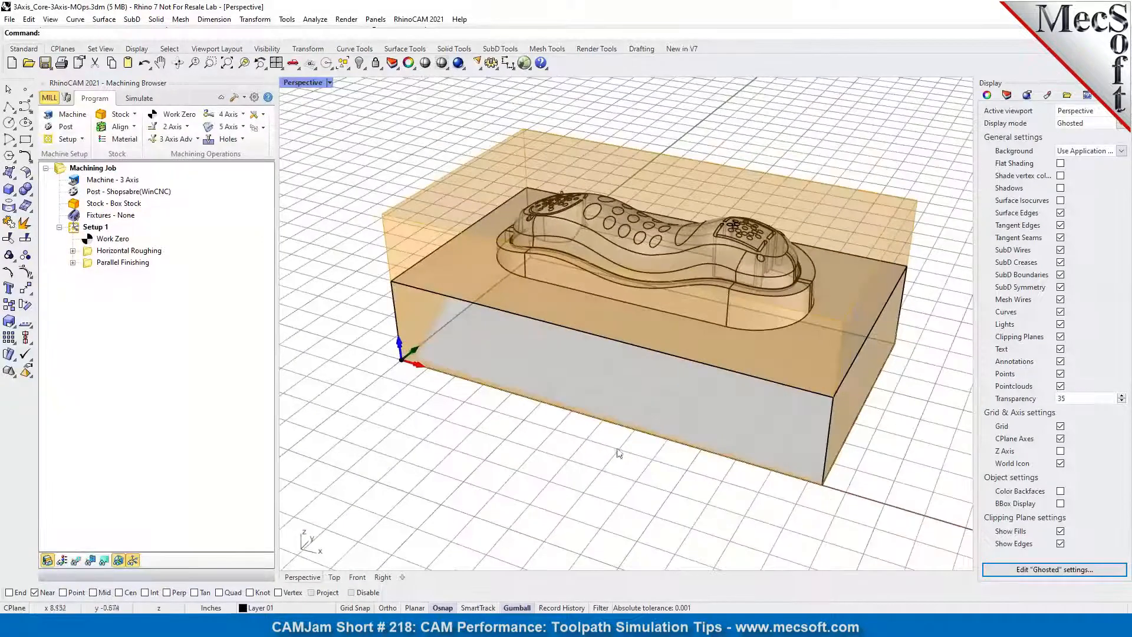
scroll(611, 459, down, 2)
scroll(658, 371, up, 4)
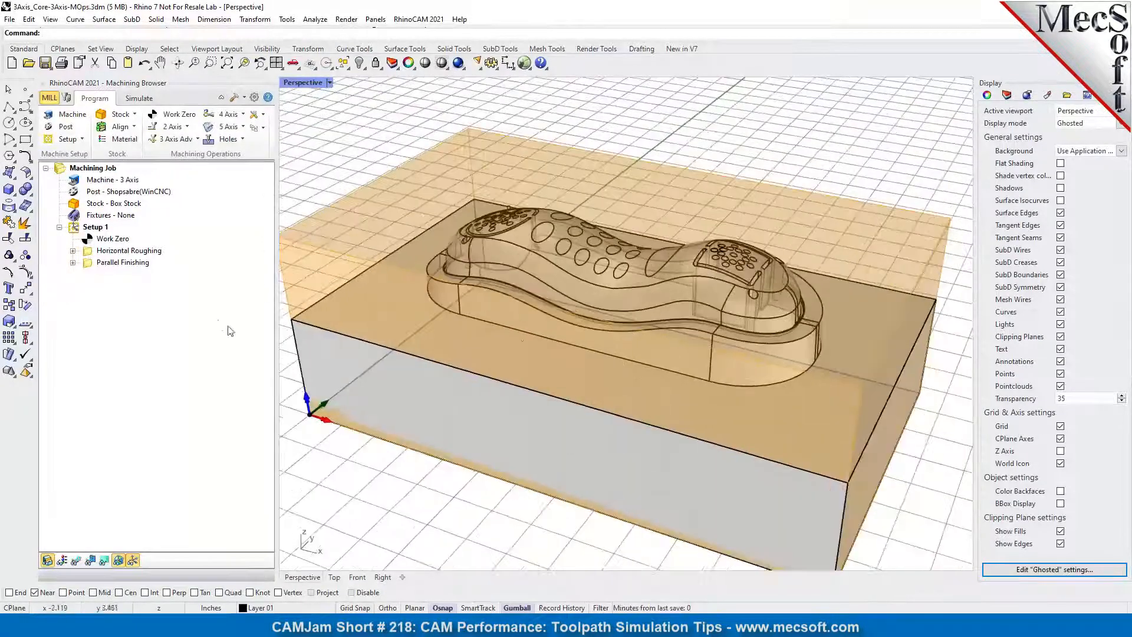
Switch the simulation model to Voxel Model in the simulation preferences and accept rerunning the simulations.
click(139, 98)
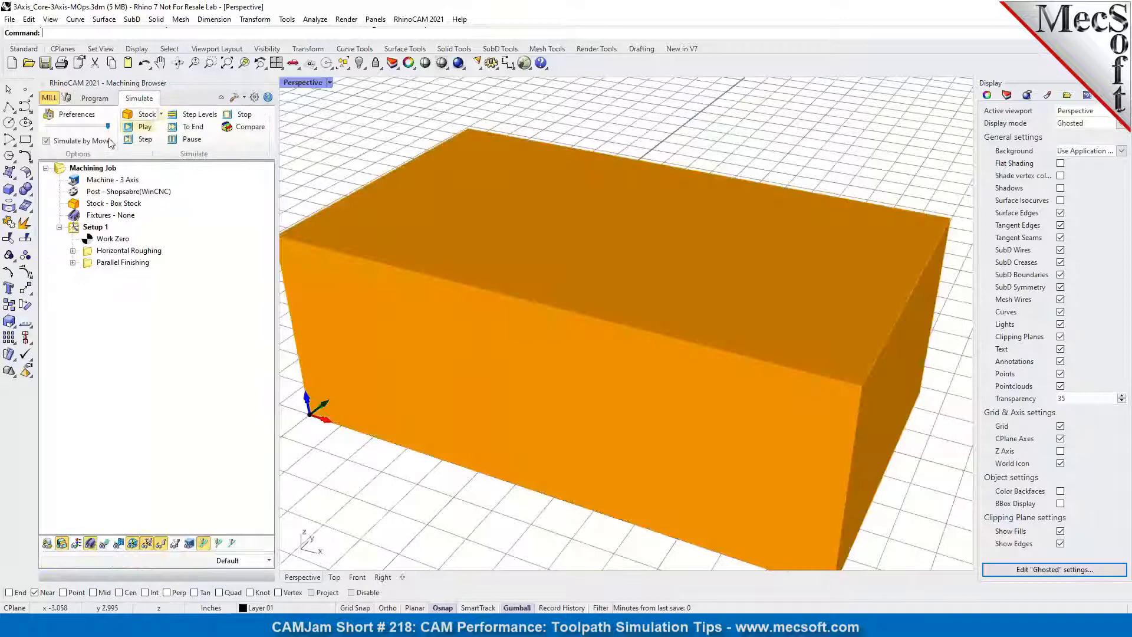
click(75, 113)
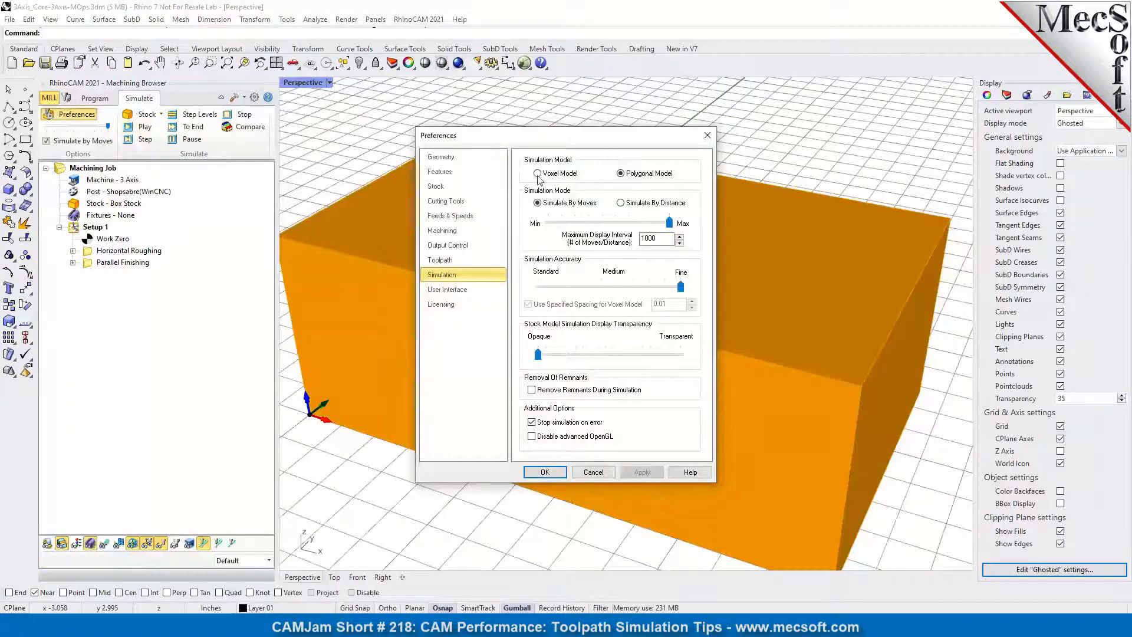
click(537, 172)
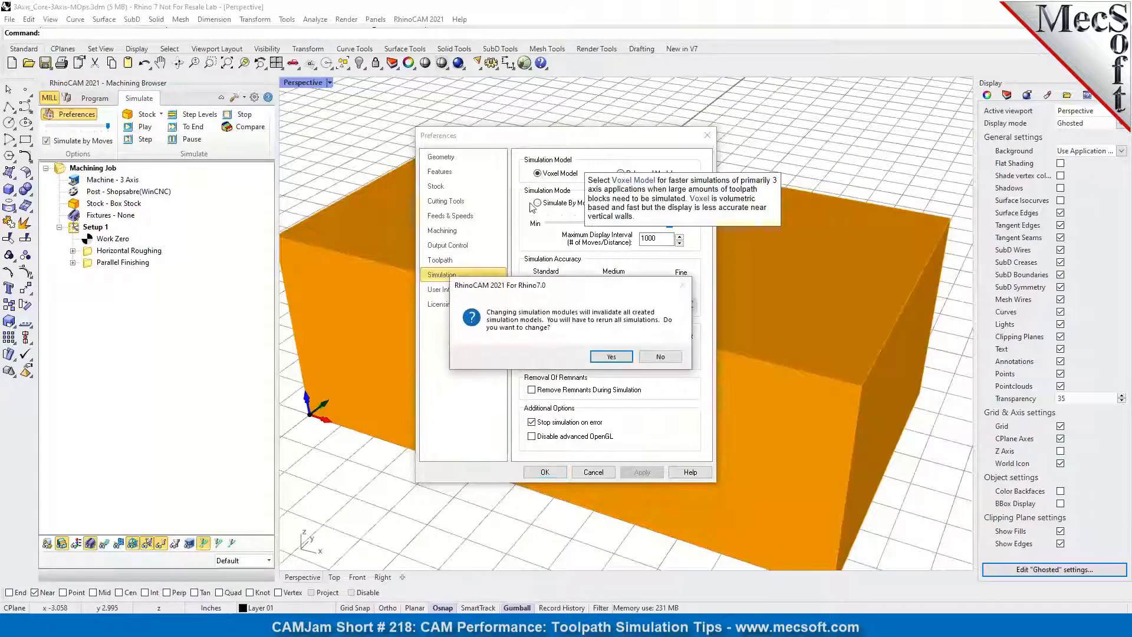
click(608, 357)
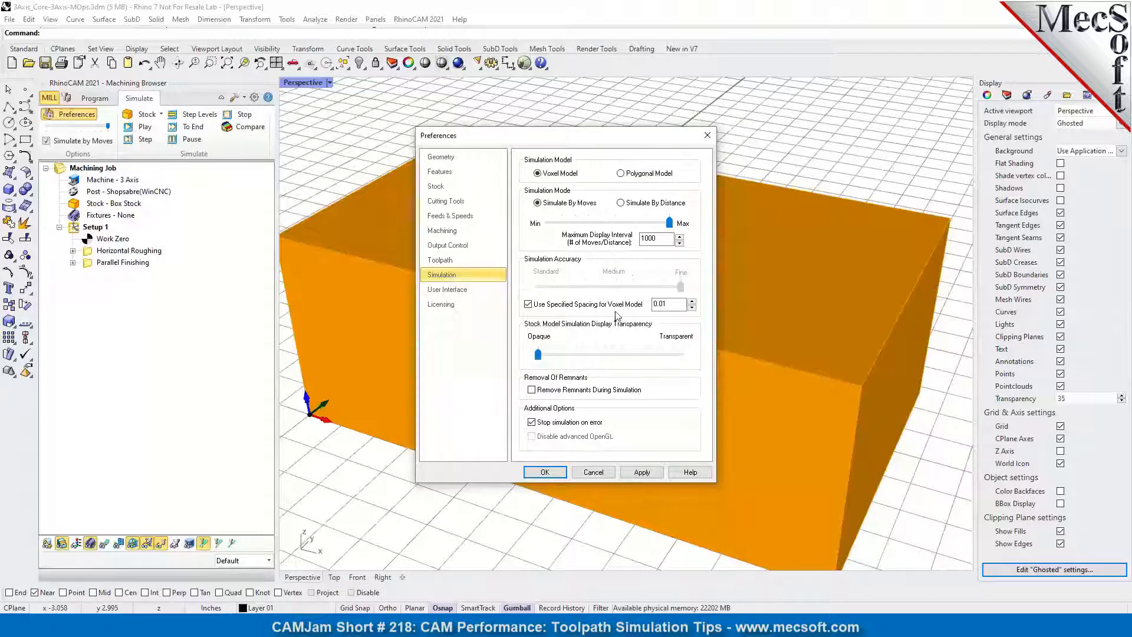
click(554, 471)
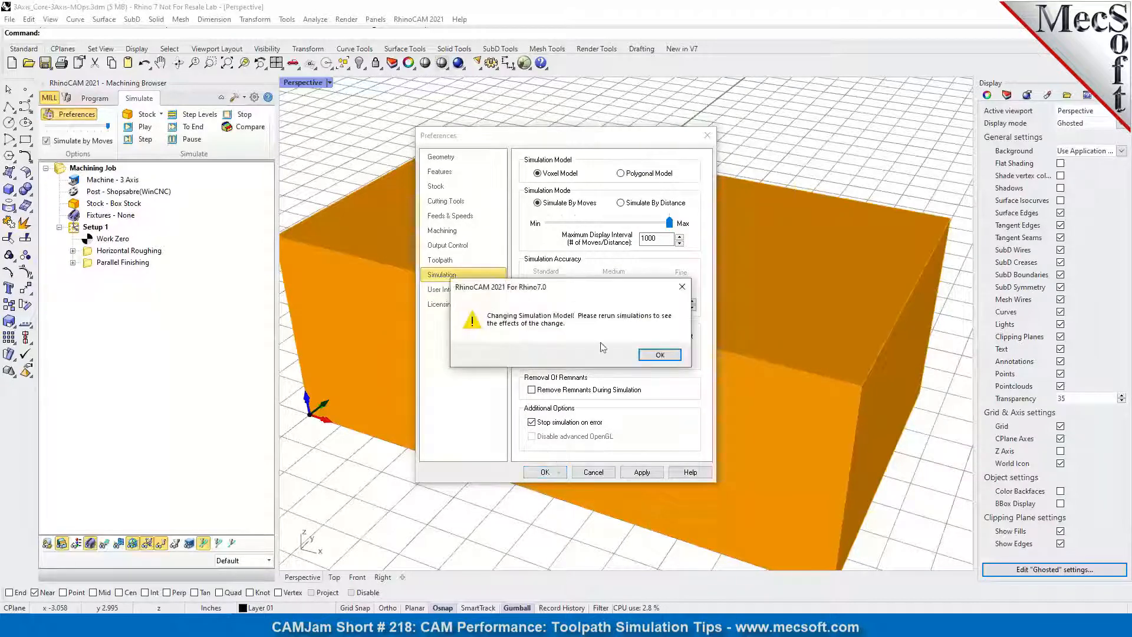
click(665, 355)
click(551, 471)
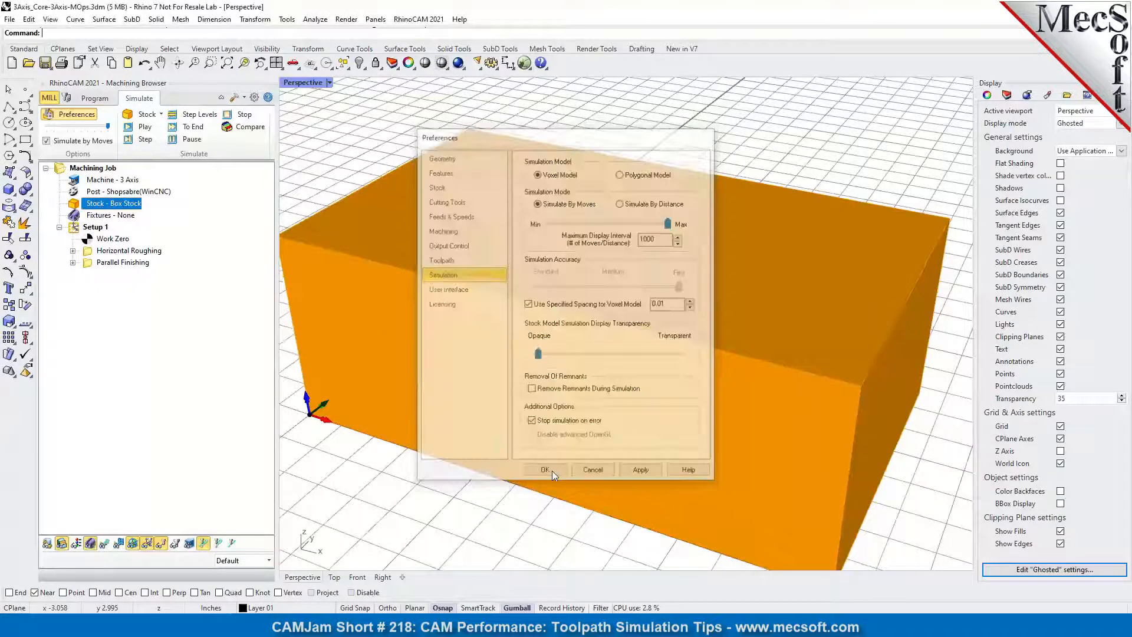
Simulate the Horizontal Roughing operation on the box stock, with its boundary curve deselected.
click(112, 252)
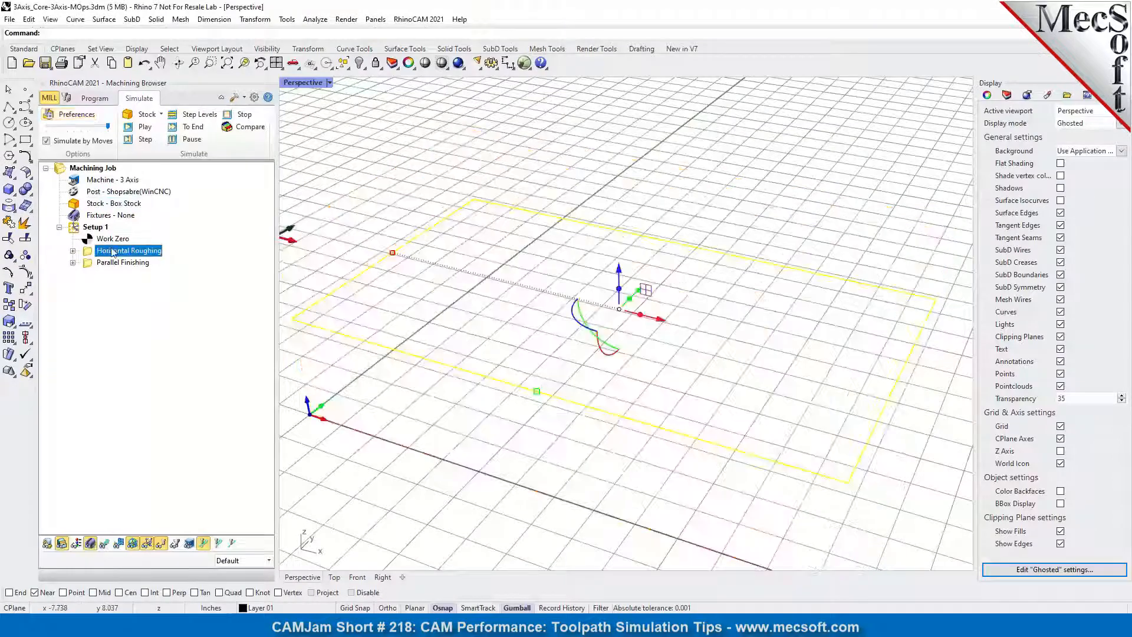
click(357, 193)
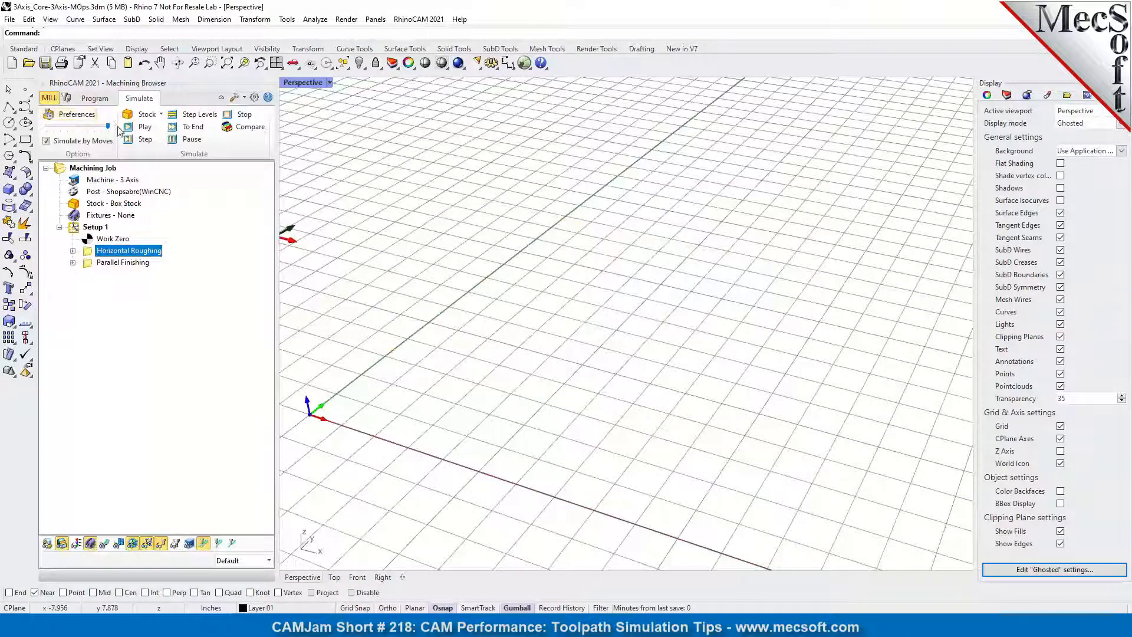
click(145, 128)
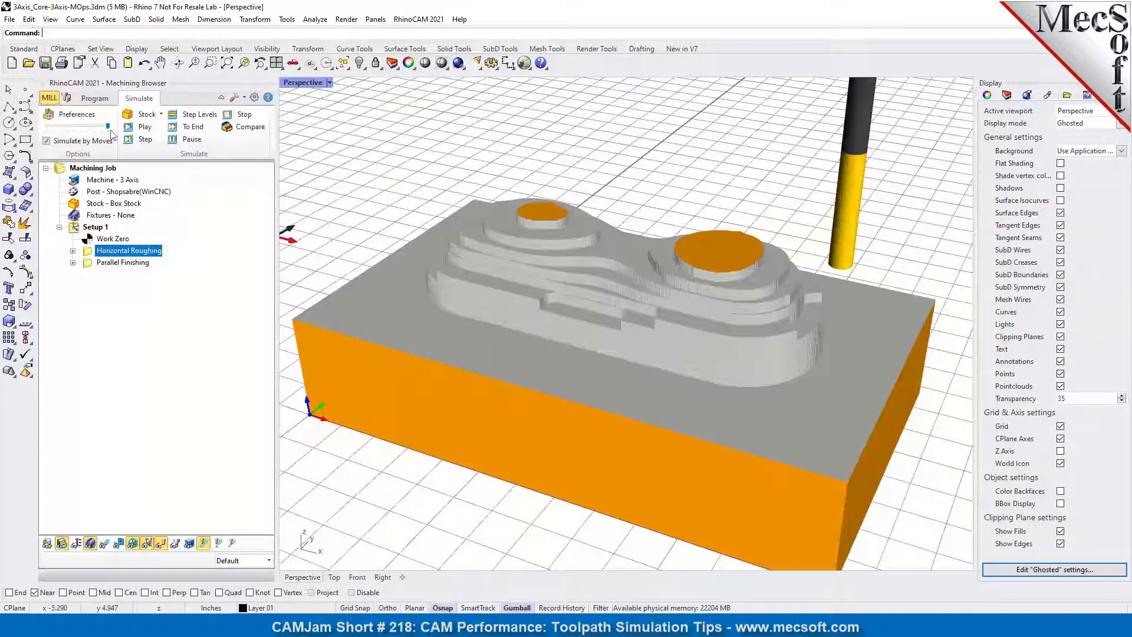
click(144, 128)
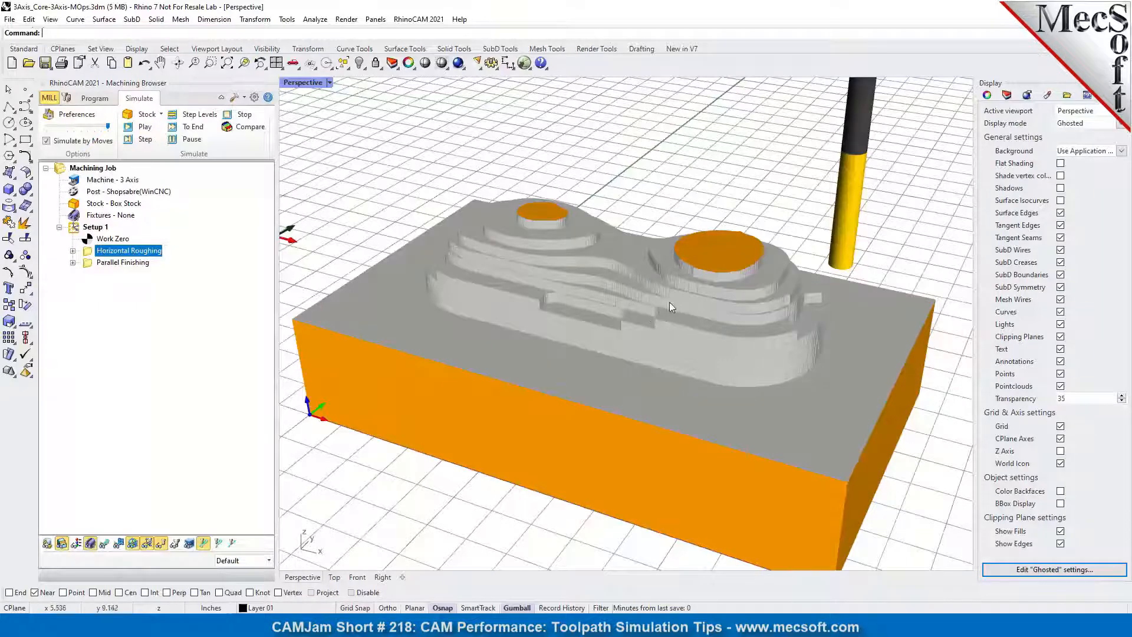
Examine the stepped vertical walls of the roughed stock up close and simulate the Parallel Finishing operation.
scroll(685, 313, up, 10)
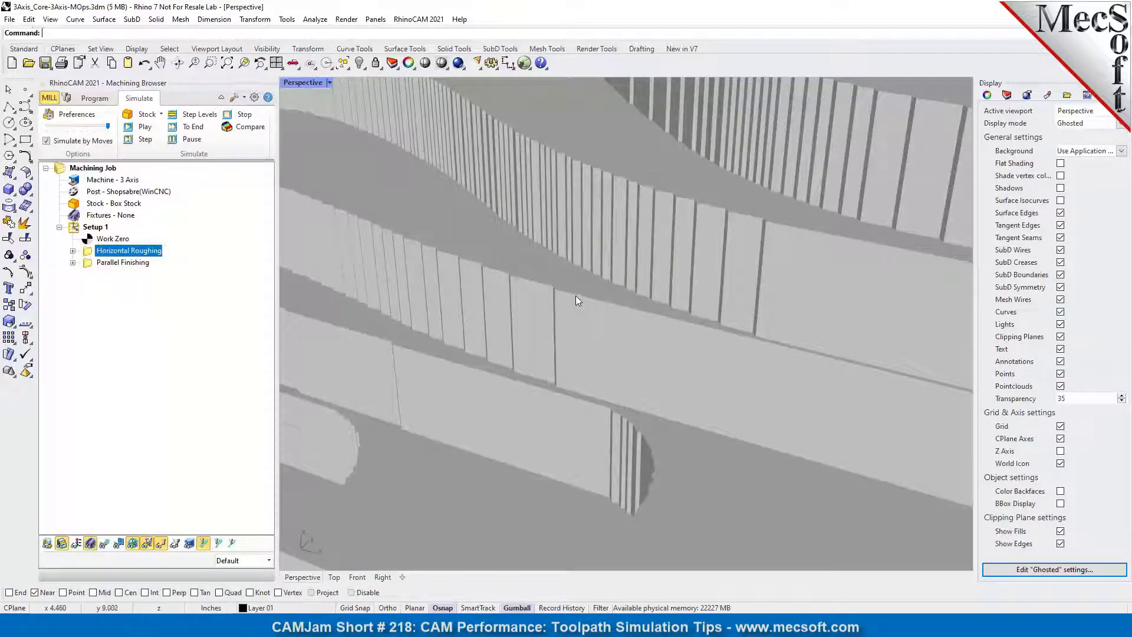
scroll(576, 296, down, 9)
scroll(659, 263, down, 3)
scroll(661, 267, down, 2)
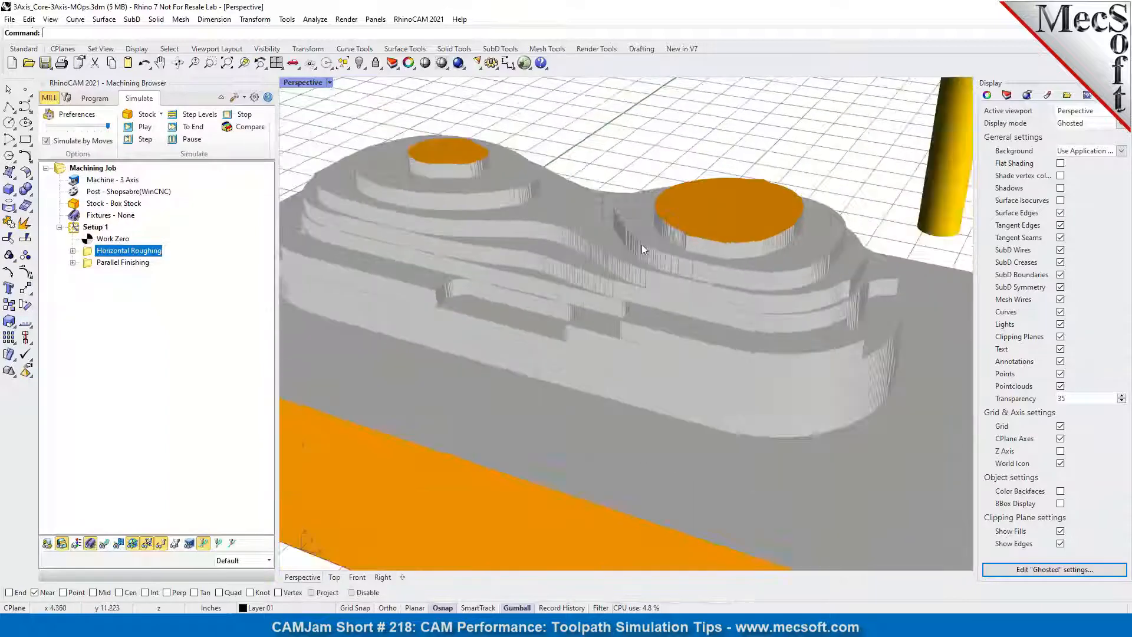
scroll(669, 226, down, 2)
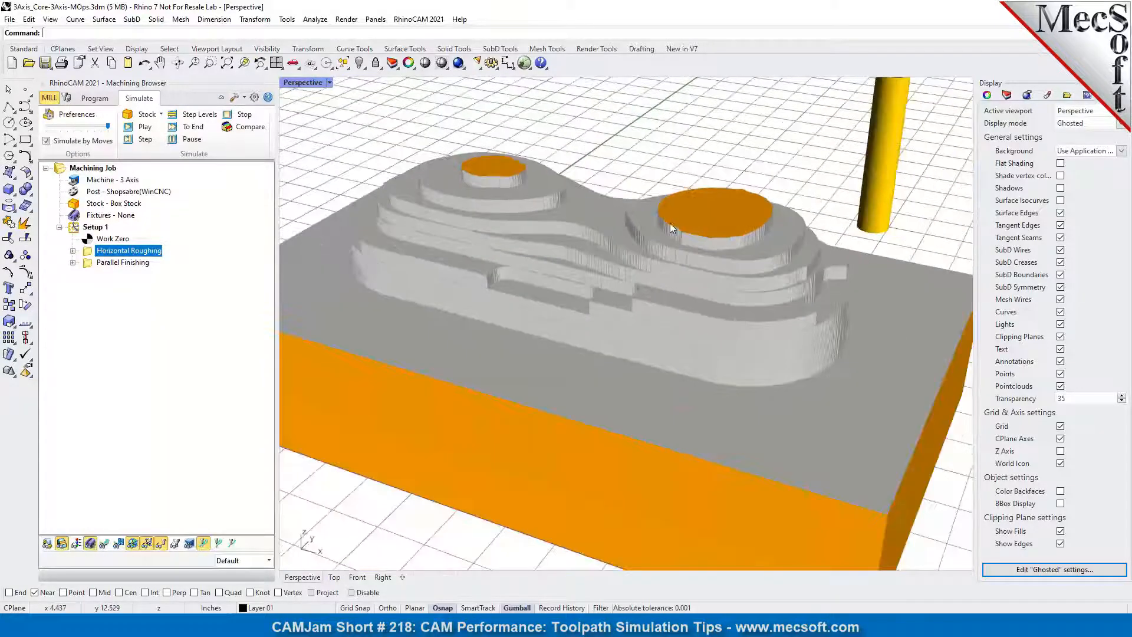
scroll(698, 228, down, 2)
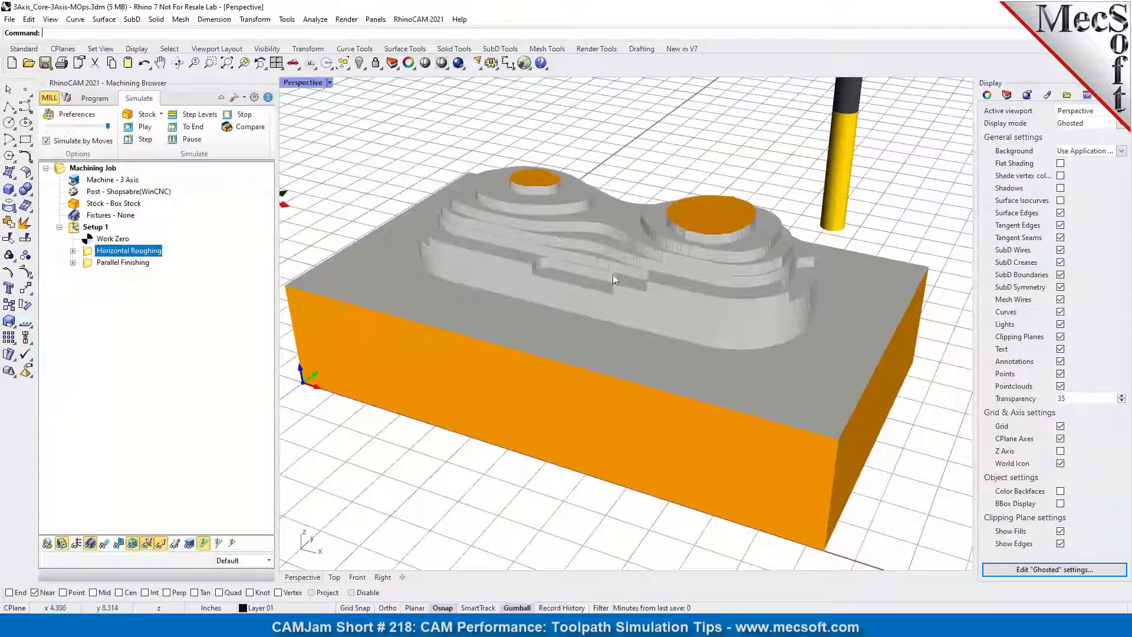
click(89, 265)
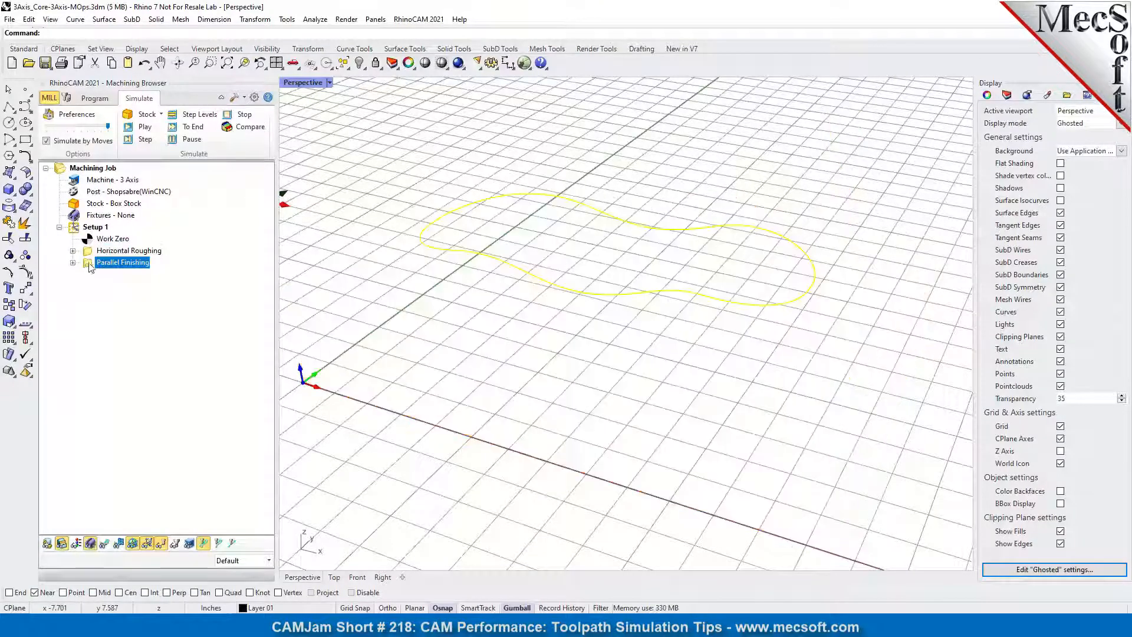
click(145, 127)
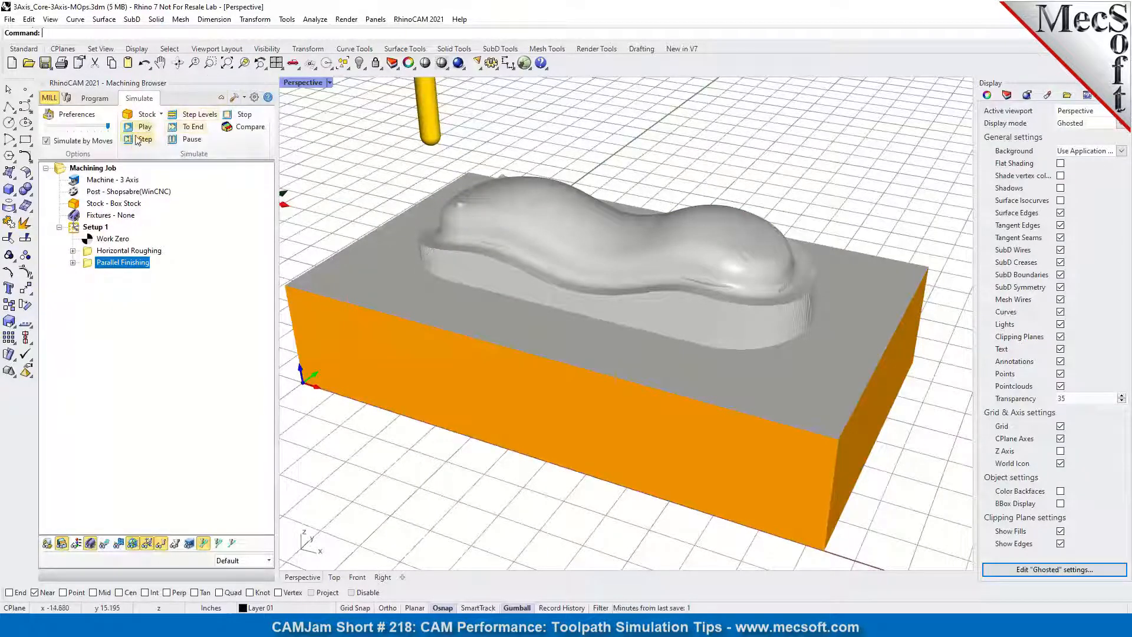
Change the simulation model to Polygonal Model in the simulation preferences and accept rerunning the simulations.
click(86, 117)
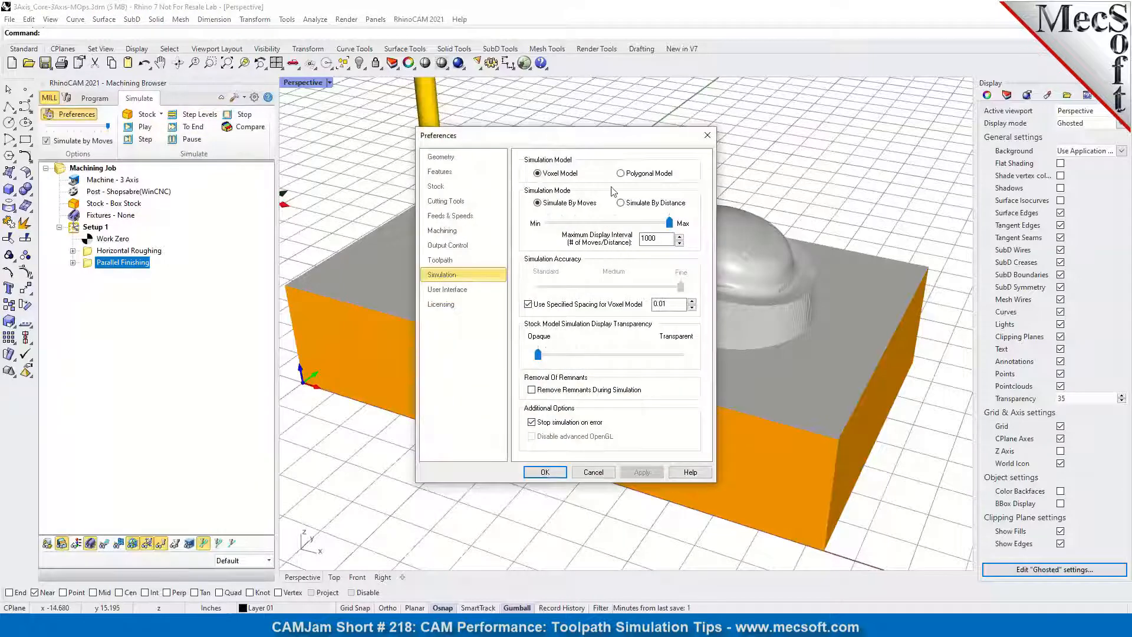
click(620, 173)
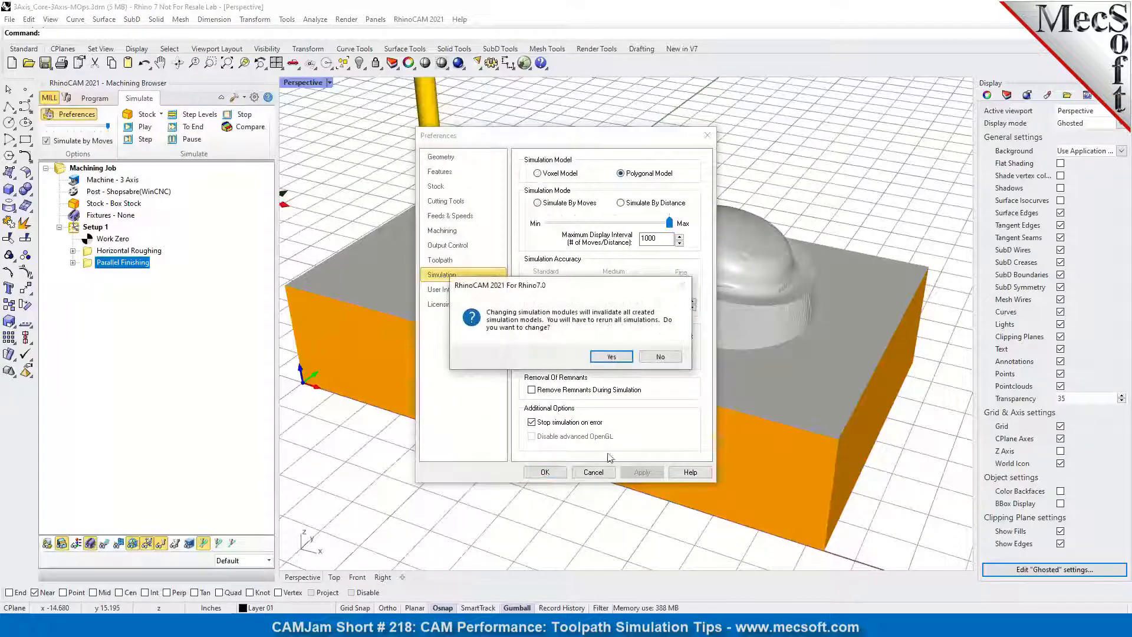
click(611, 356)
click(545, 472)
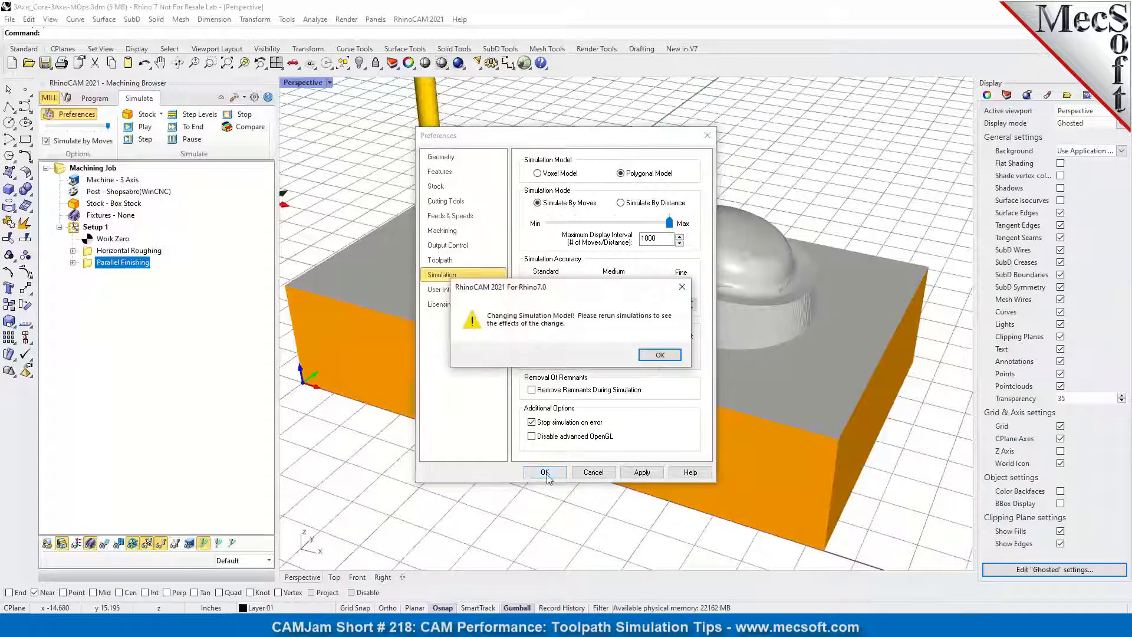
click(656, 354)
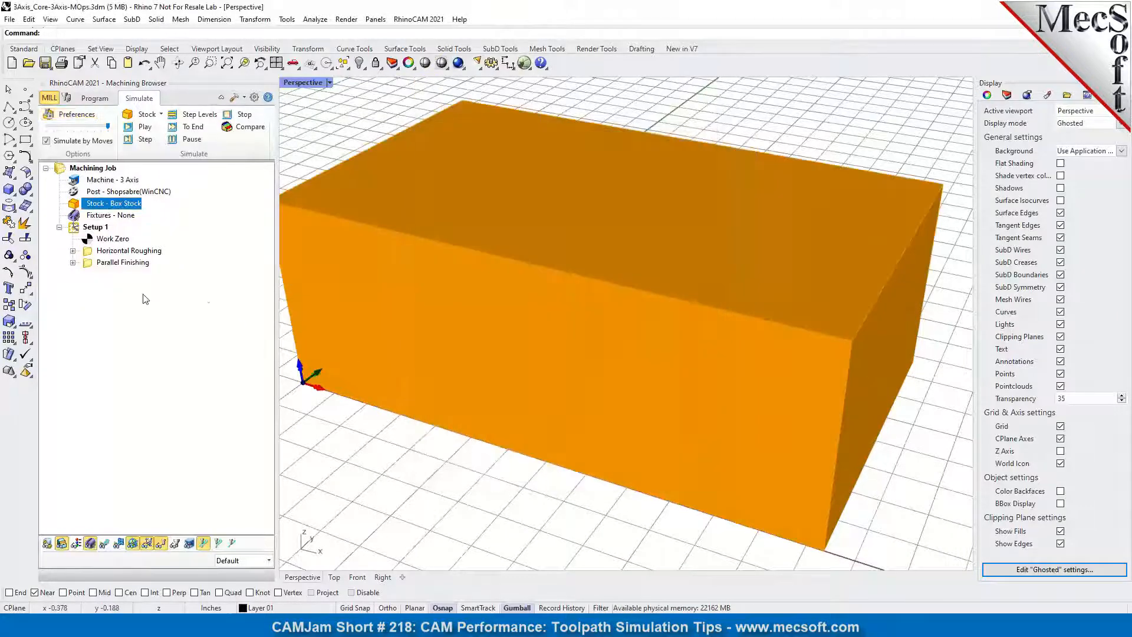
Check the maximum display interval in the simulation preferences and simulate Horizontal Roughing with the polygonal model.
click(104, 253)
click(76, 114)
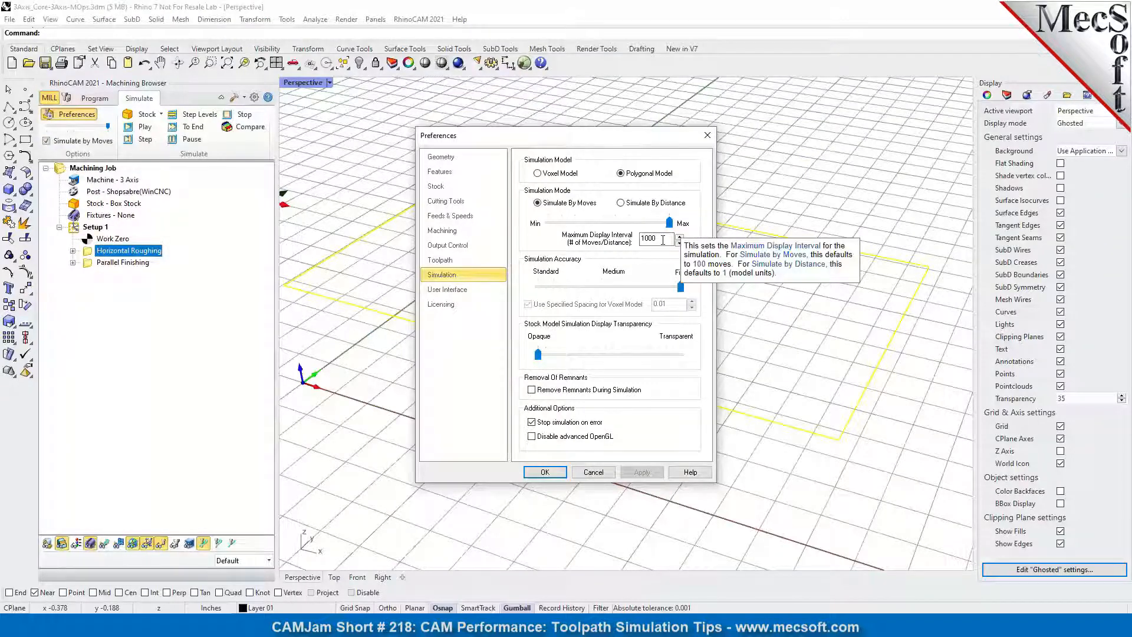
click(545, 472)
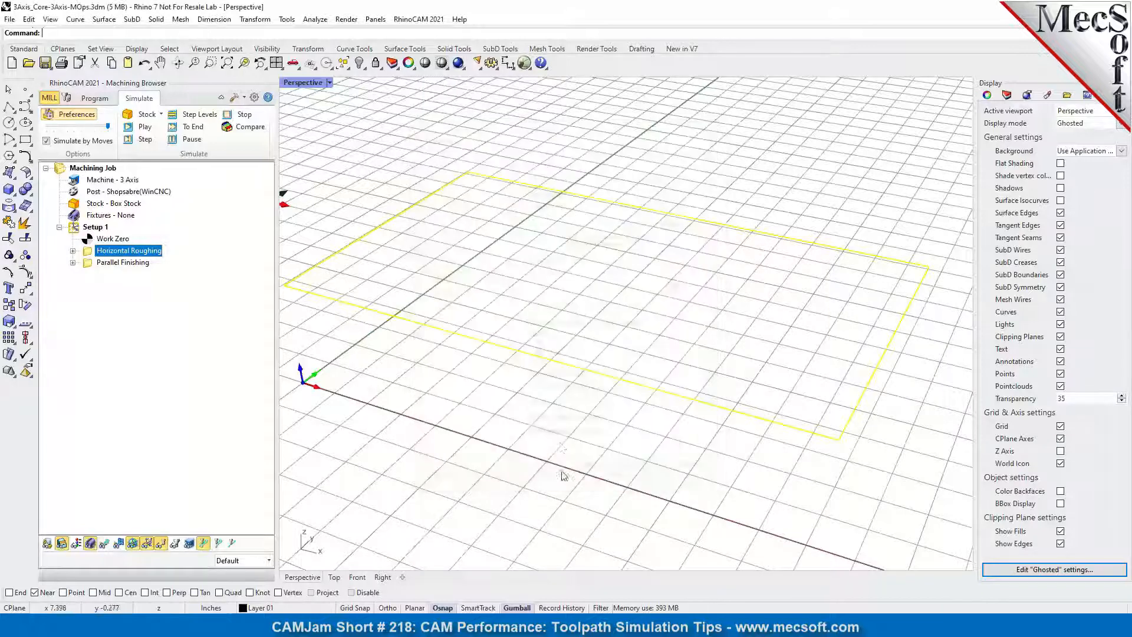
click(144, 128)
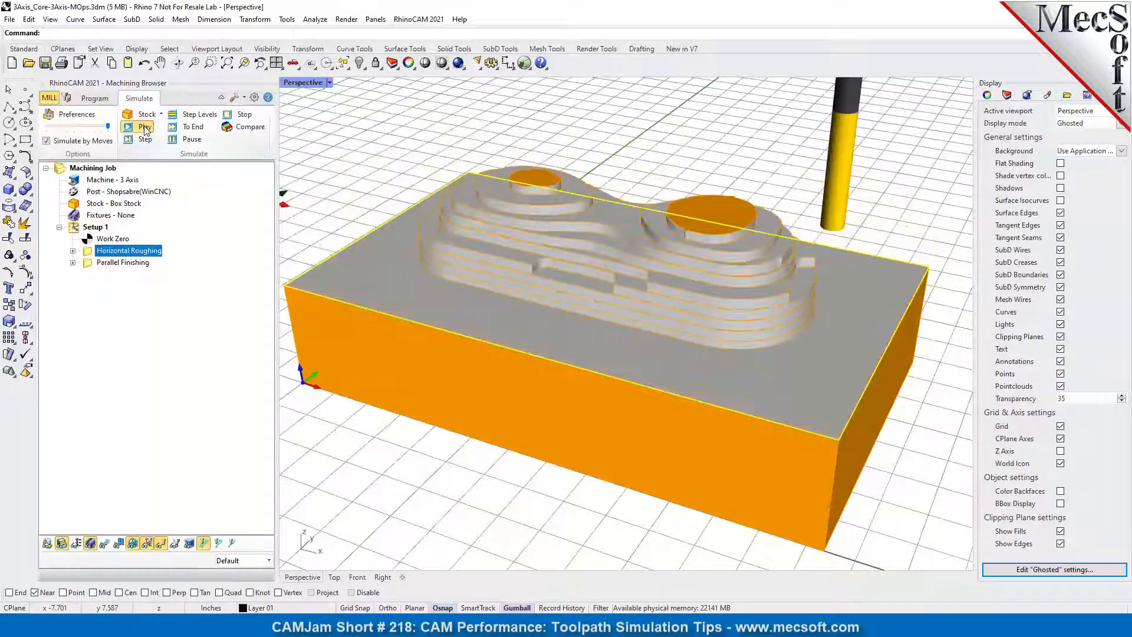
click(473, 457)
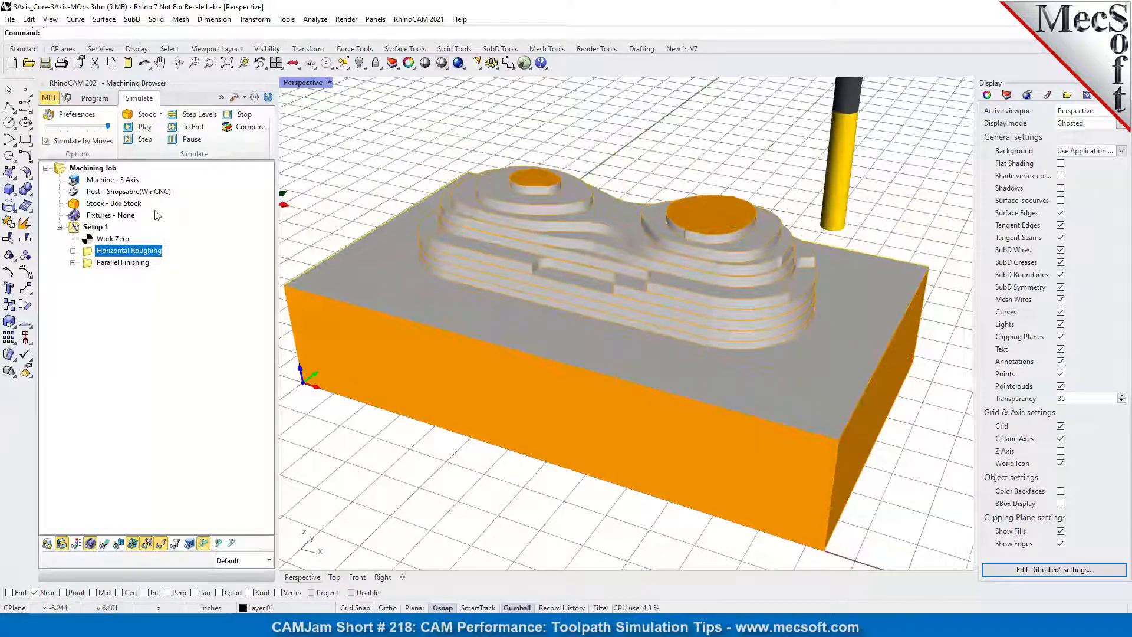
Set the simulation's maximum display interval to 100 moves.
click(76, 114)
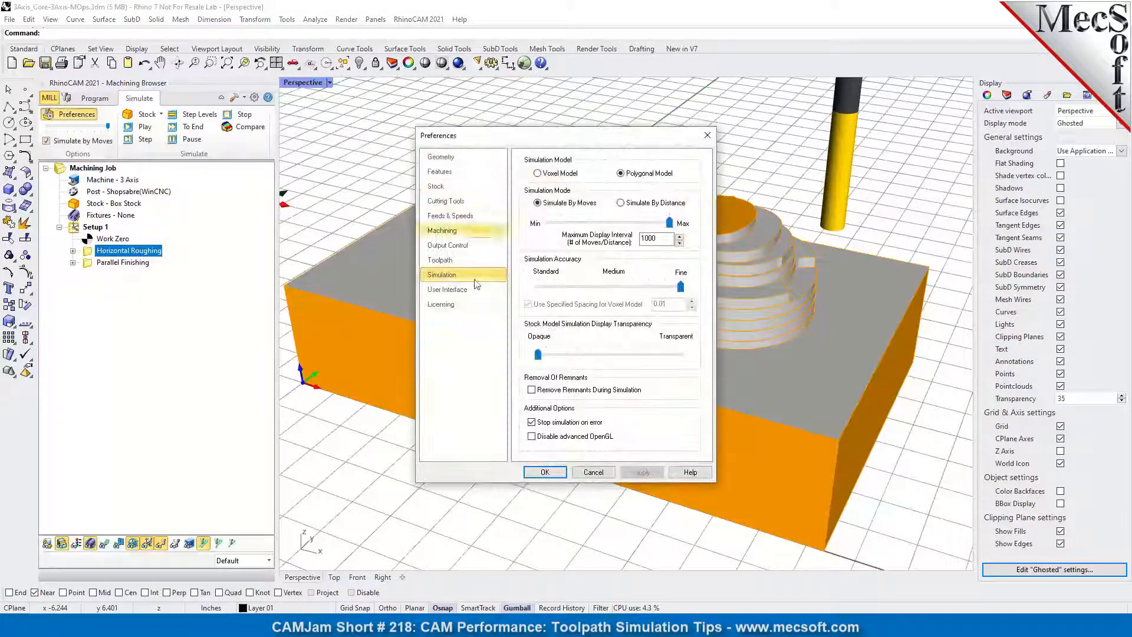
double_click(655, 238)
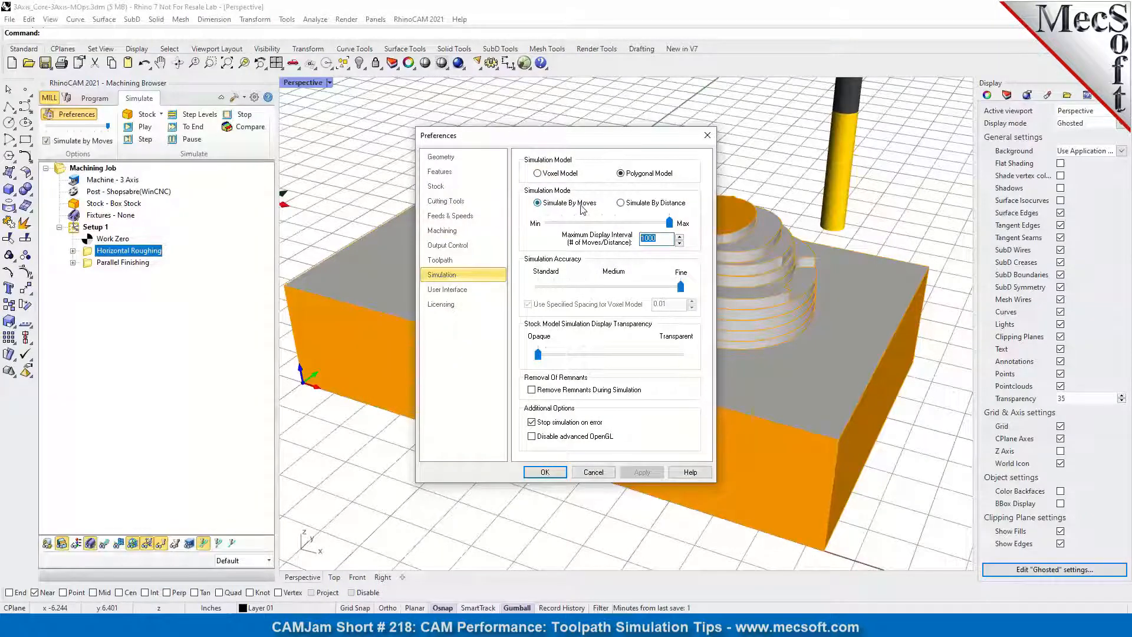
text(1)
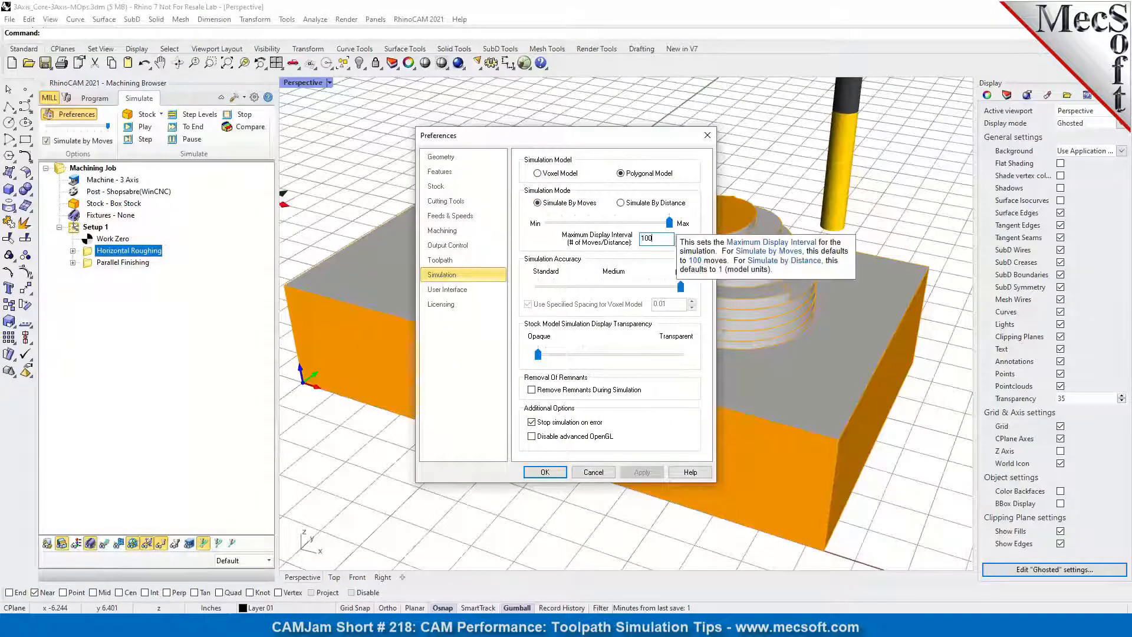
text(00)
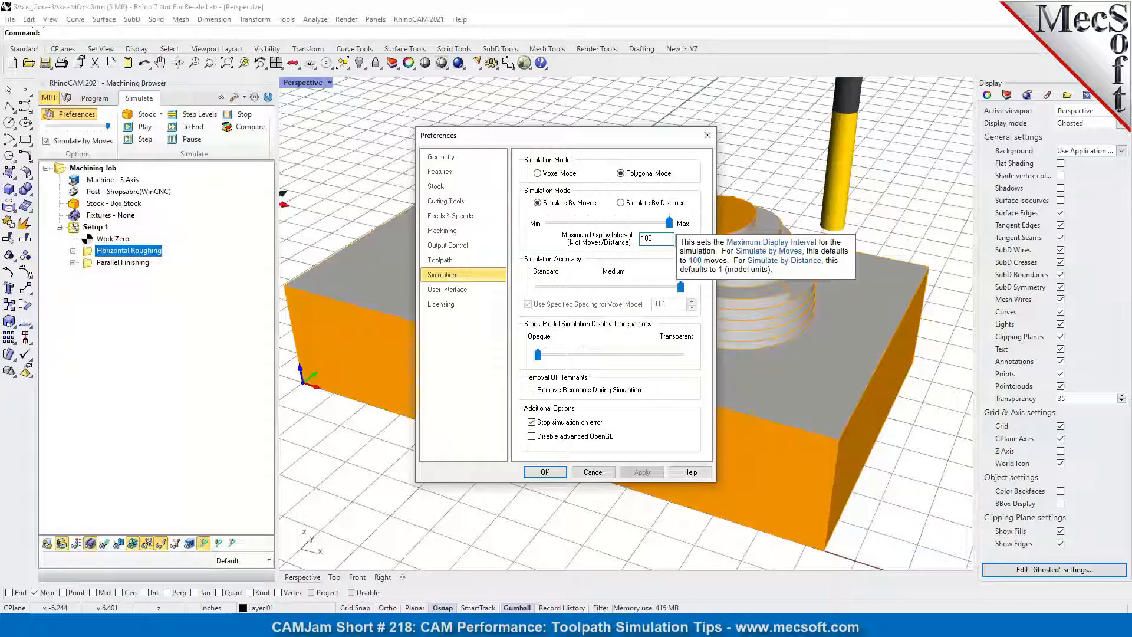
click(545, 472)
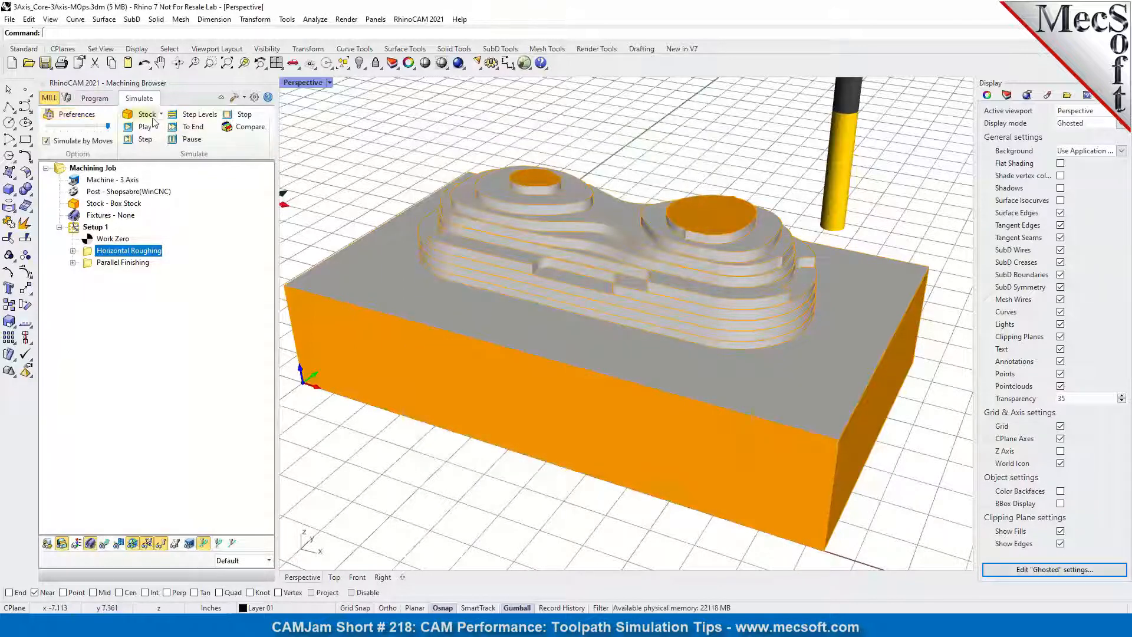
Simulate Horizontal Roughing with the polygonal model, and set the maximum display interval to 1000 moves in the simulation preferences.
click(145, 126)
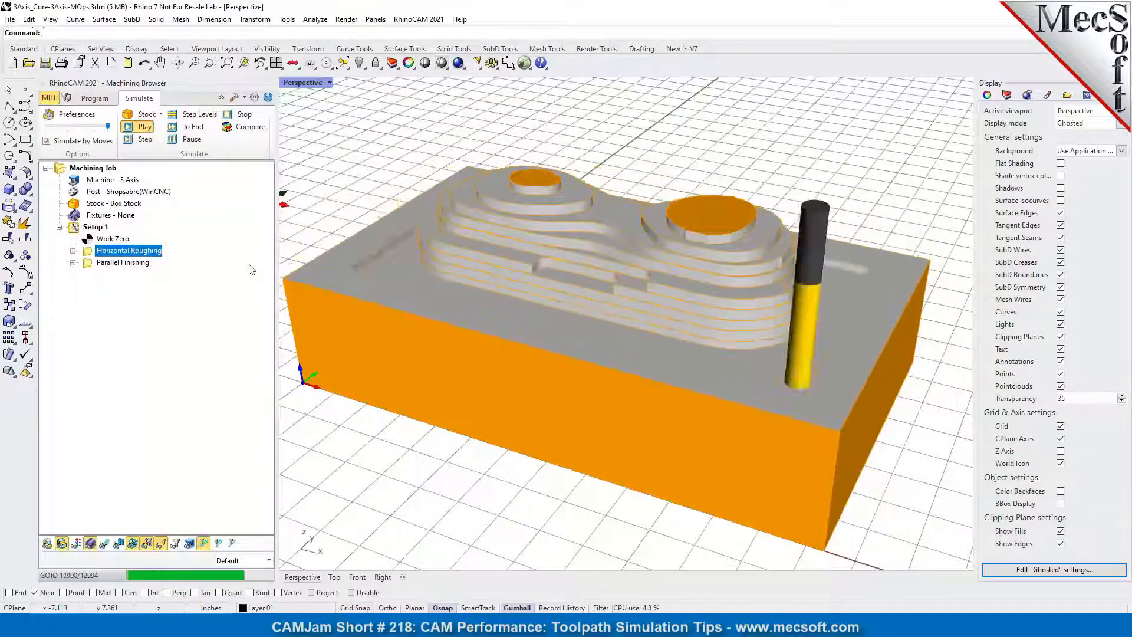
click(91, 118)
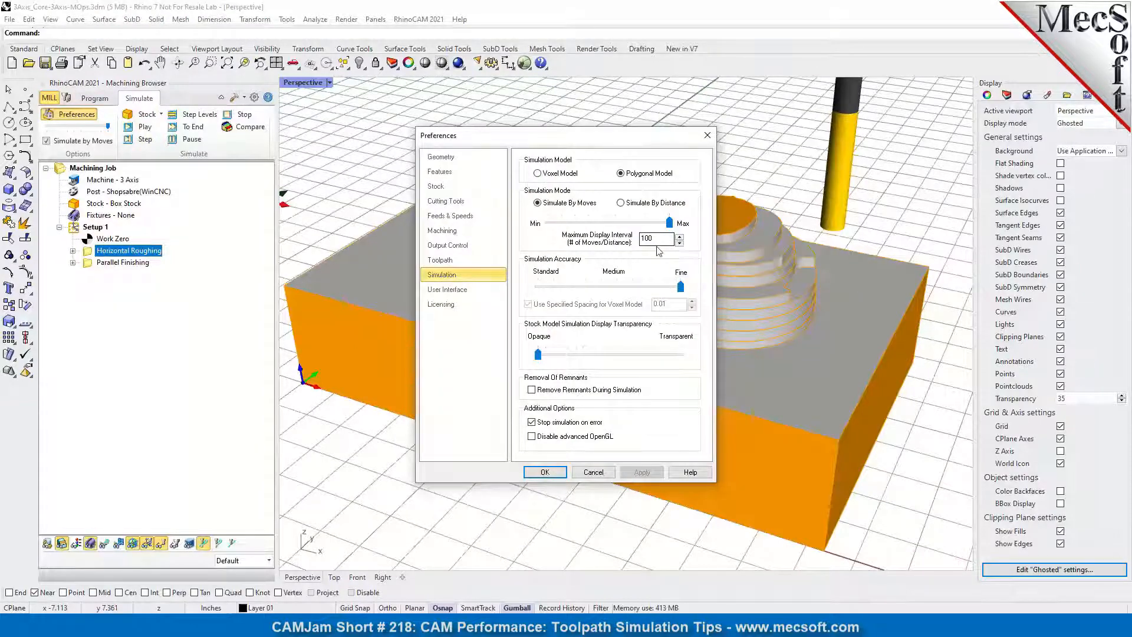
drag(659, 239, 631, 238)
text(10)
click(544, 472)
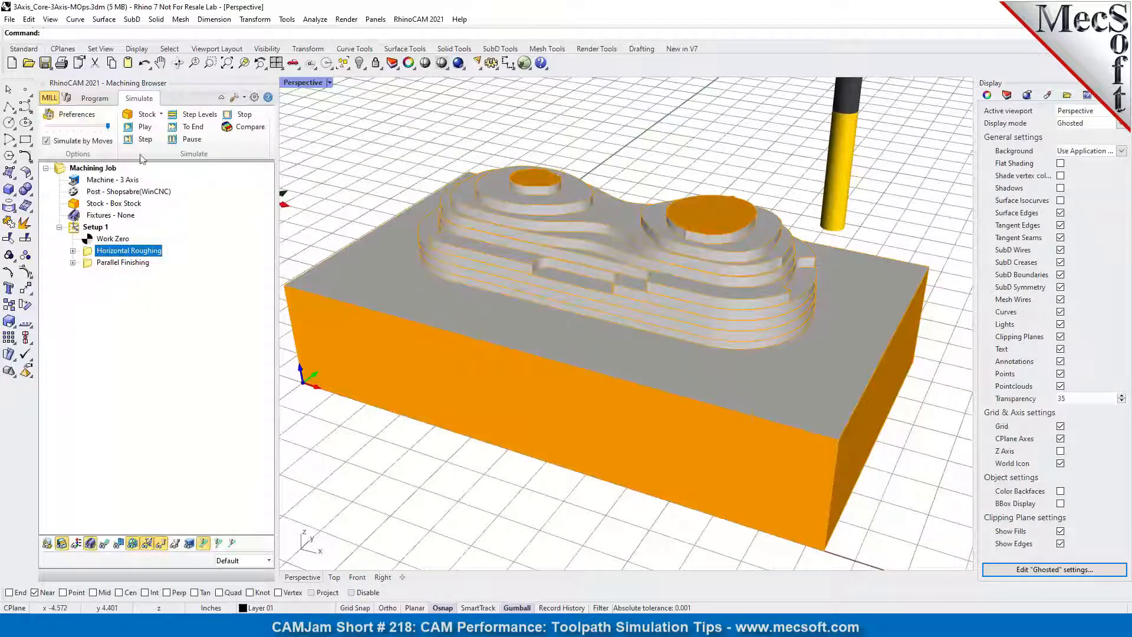
Simulate Horizontal Roughing with the new display interval and start simulating the Parallel Finishing operation.
click(145, 127)
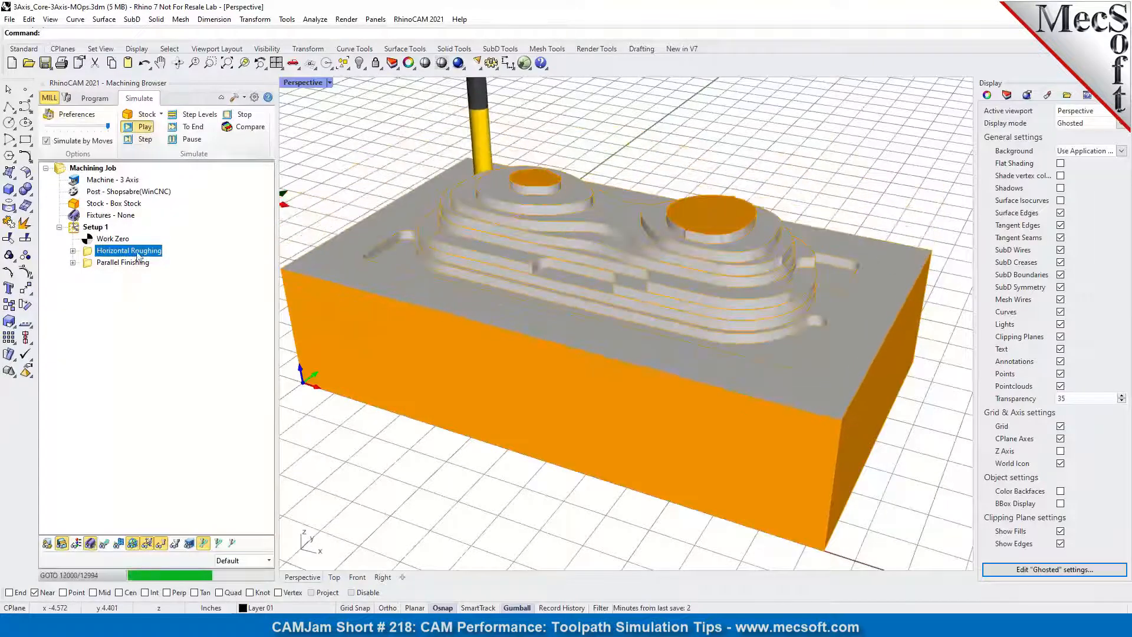
click(88, 263)
click(145, 126)
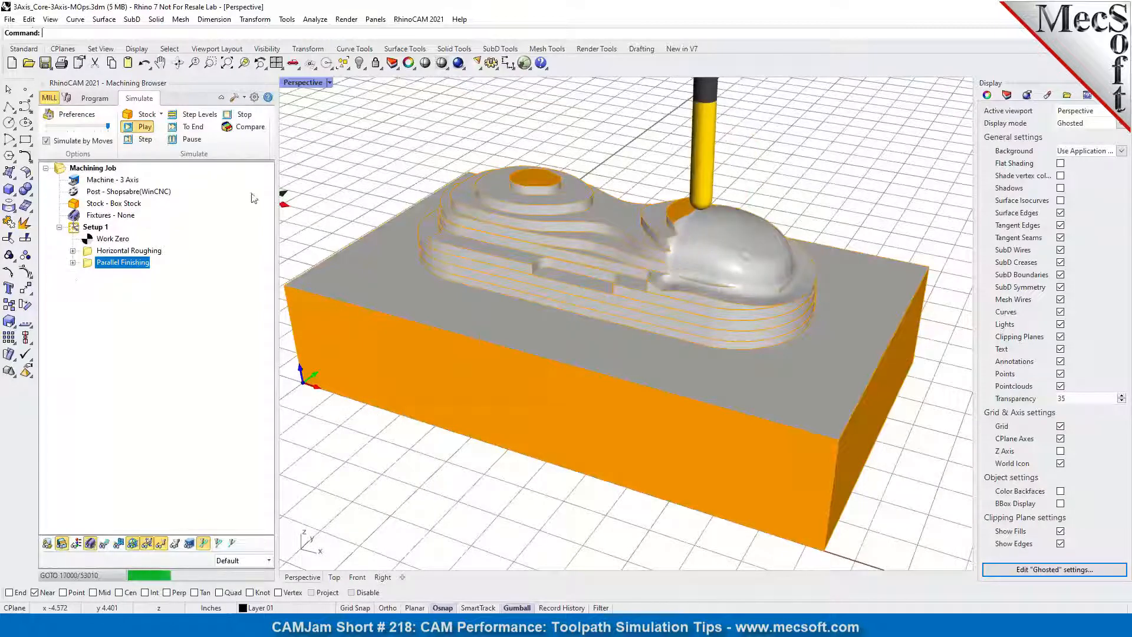
Pause the Parallel Finishing simulation partway and run the rest straight to the end.
click(196, 143)
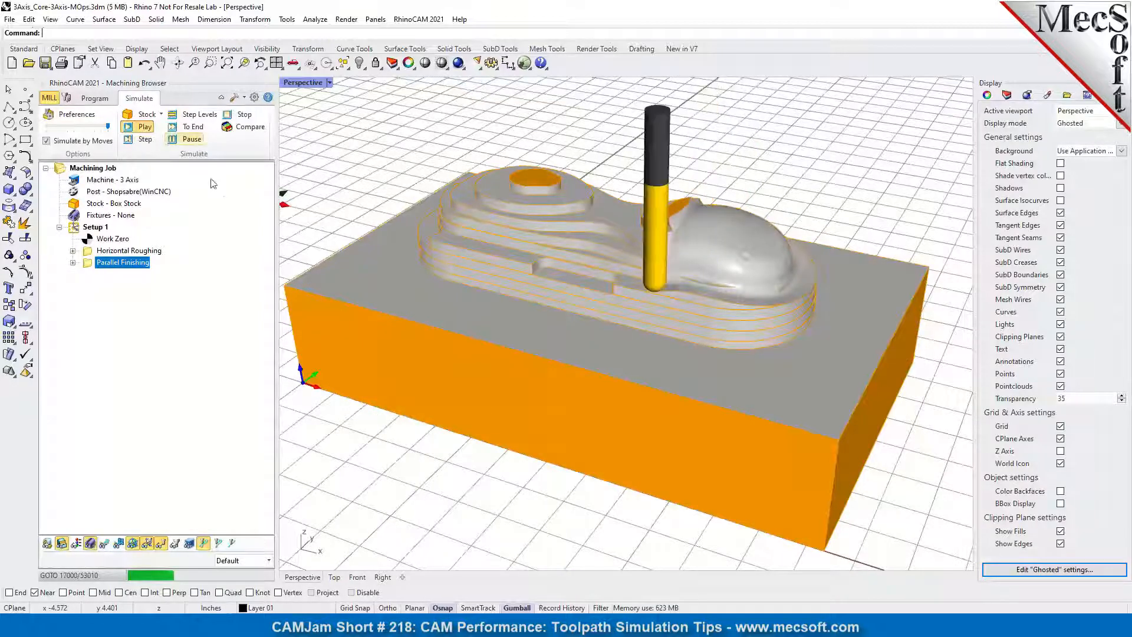
click(195, 139)
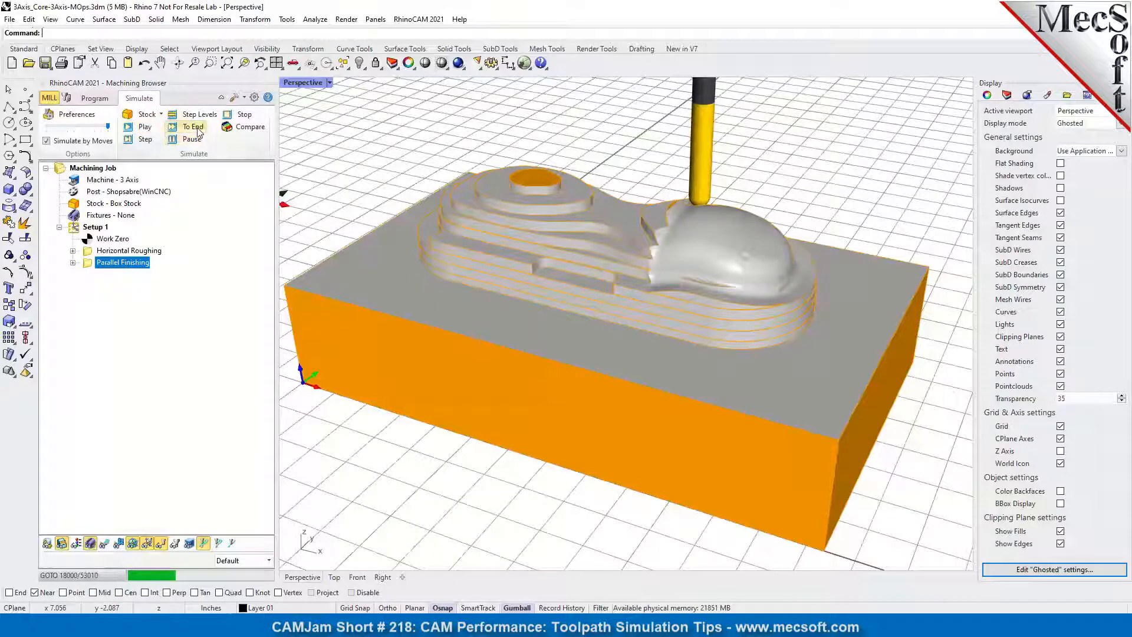
click(192, 127)
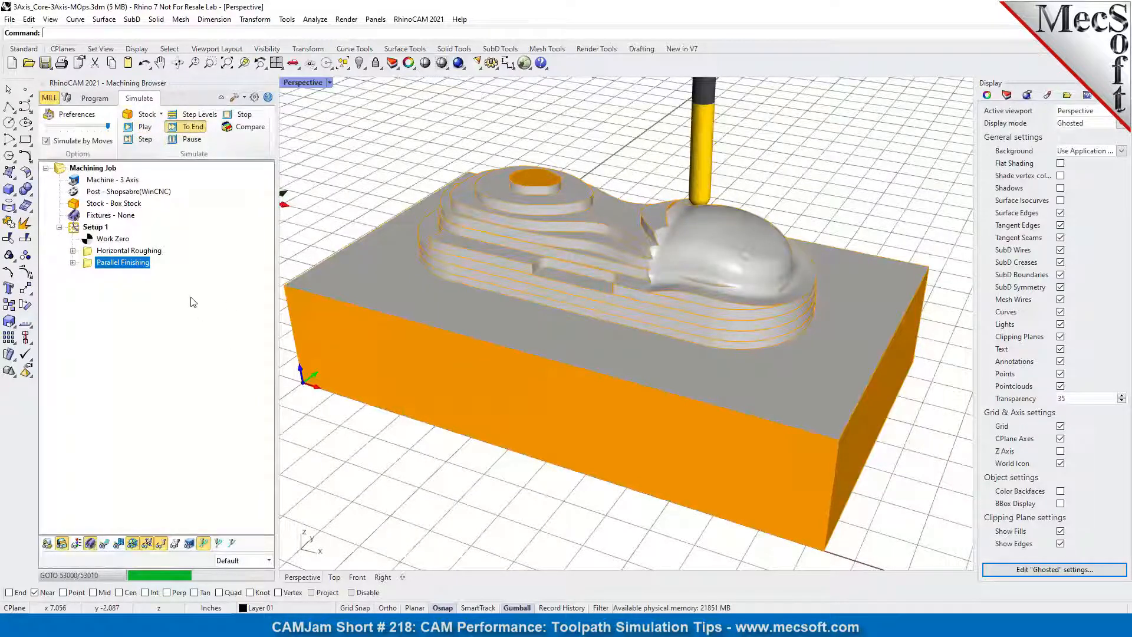